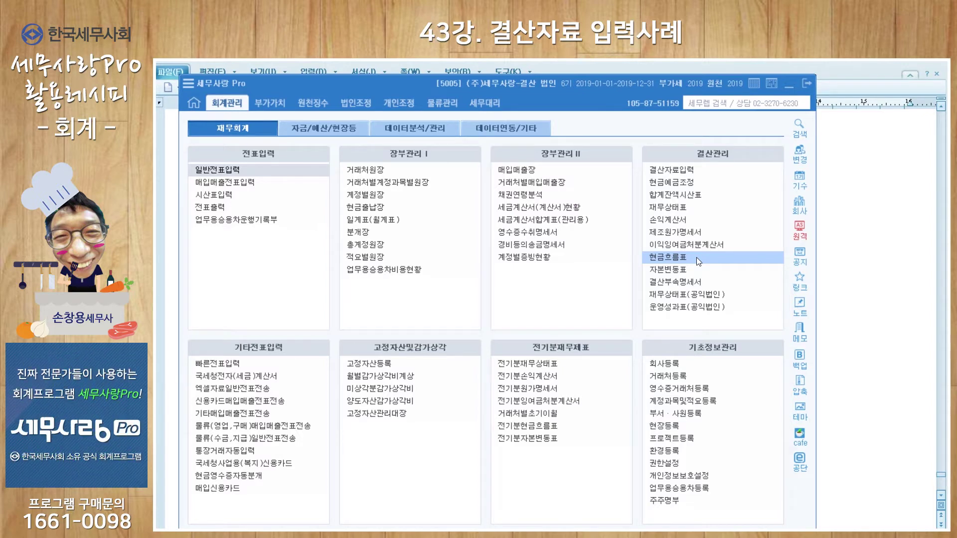
# Look up the March 16, 2019 insurance premium (보험료) payment in 일반전표입력, and close the voucher screen
pyautogui.click(236, 169)
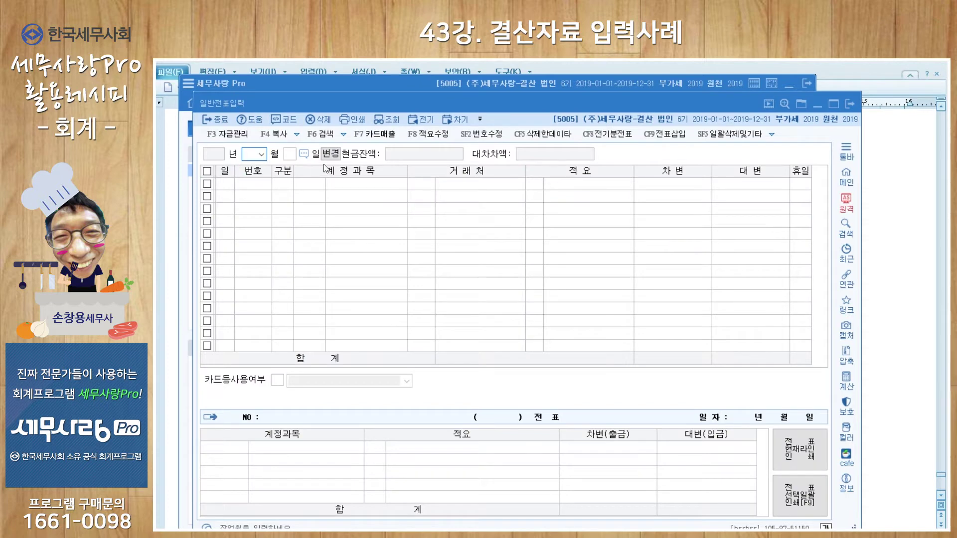
pyautogui.write('16')
pyautogui.press('Return')
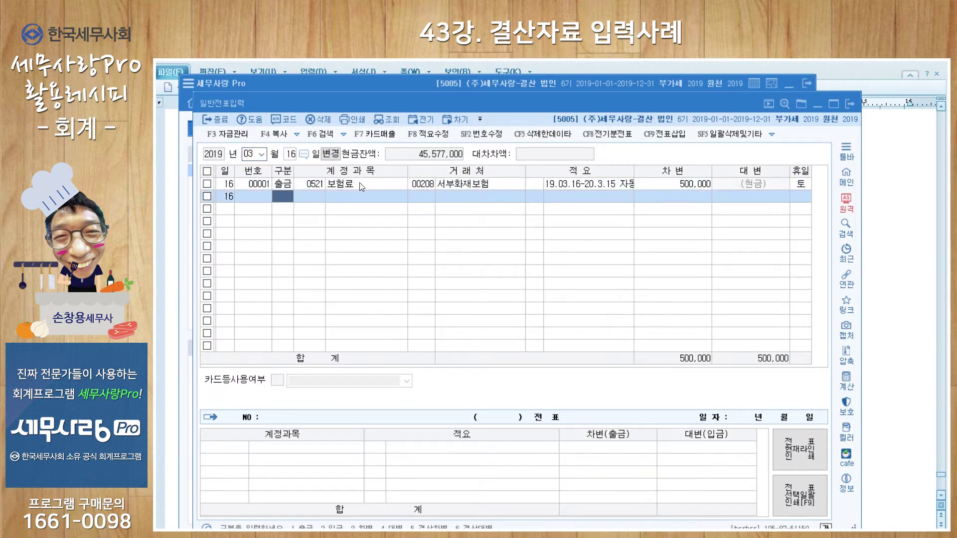
pyautogui.click(360, 182)
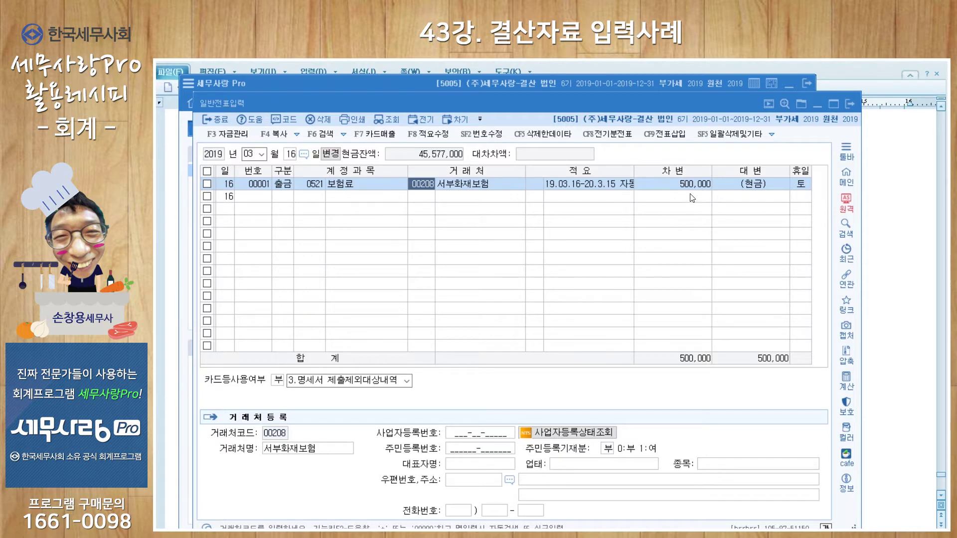
pyautogui.press('Escape')
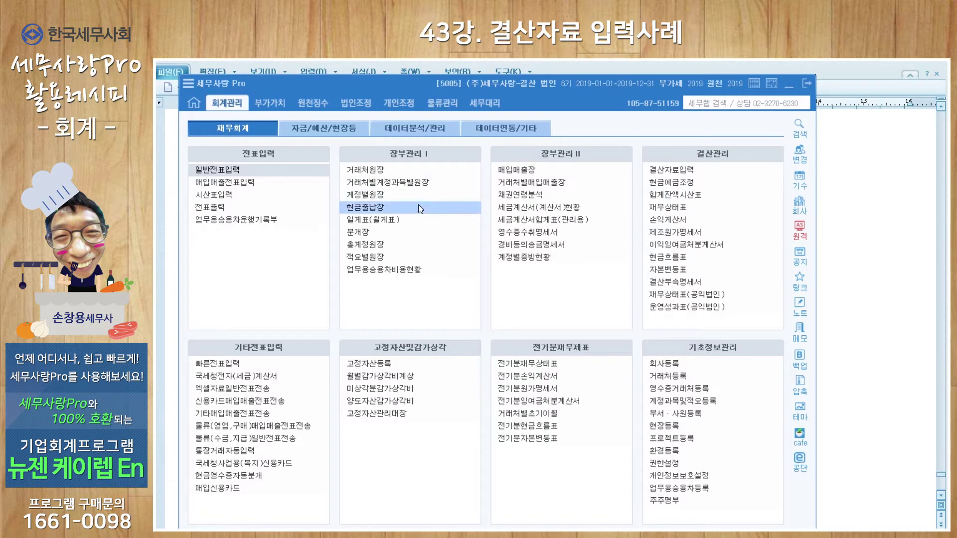
# Show all December 2019 vouchers in 일반전표입력 and examine the December 31 prepaid expense (선급비용) adjustment
pyautogui.click(238, 166)
pyautogui.write('12')
pyautogui.press('Return')
pyautogui.press('Return')
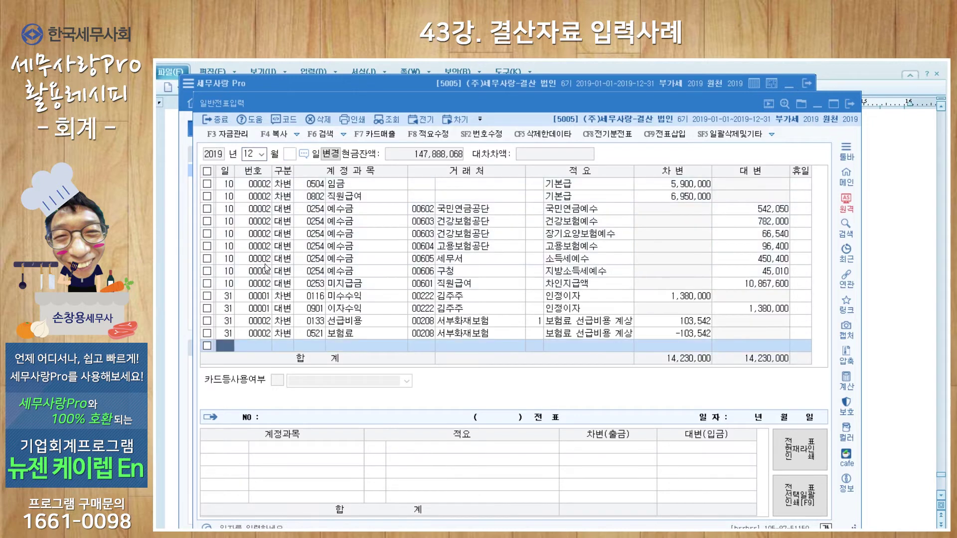
pyautogui.click(367, 324)
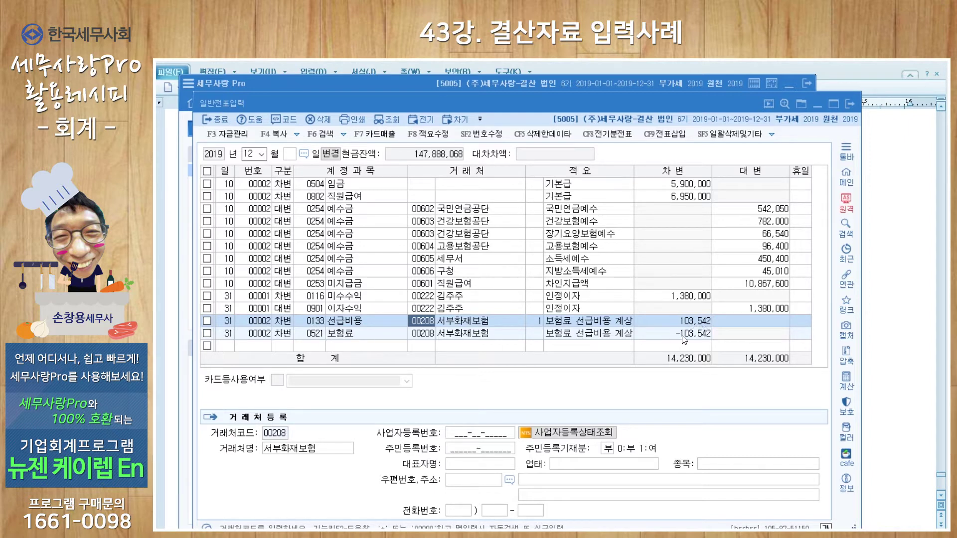
# Change the December 31 insurance expense (0521 보험료) line to a credit (대변) entry of 103,542
pyautogui.click(282, 333)
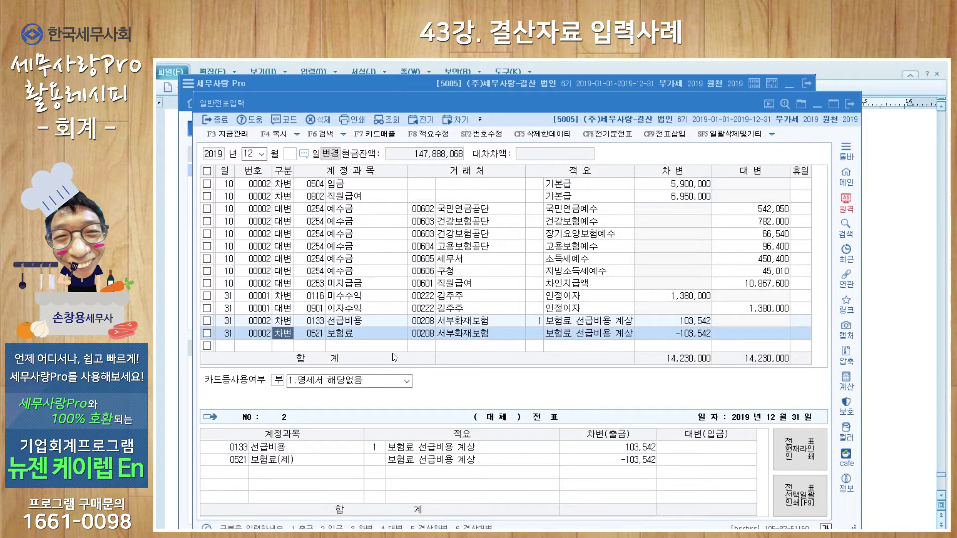
pyautogui.press('4')
pyautogui.press('Return')
pyautogui.press('Return')
pyautogui.press('Return')
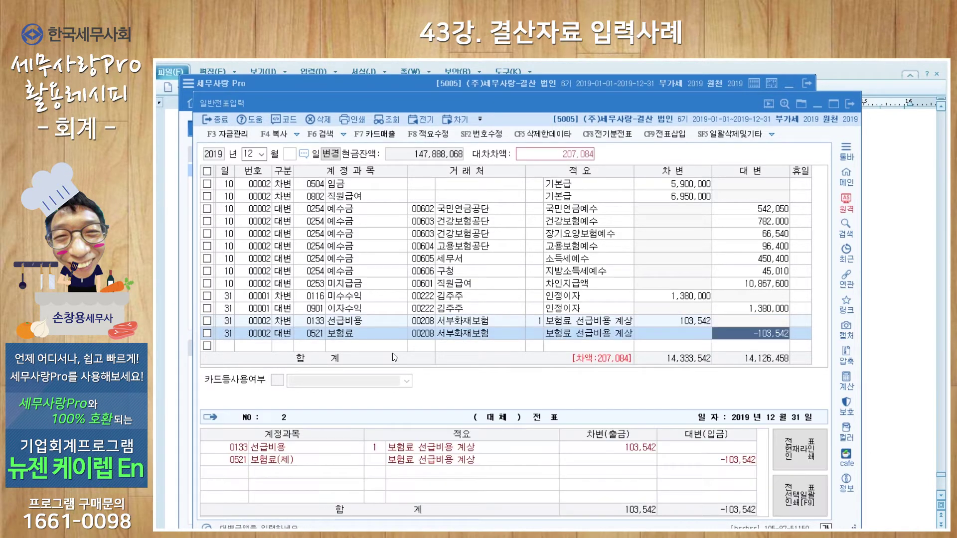
pyautogui.press('Return')
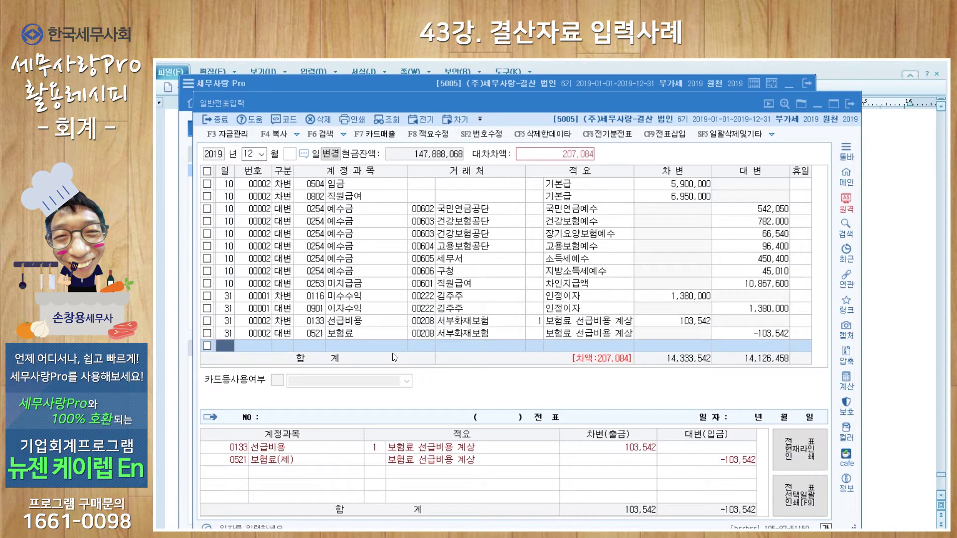
pyautogui.click(779, 334)
pyautogui.write('103542')
pyautogui.press('Return')
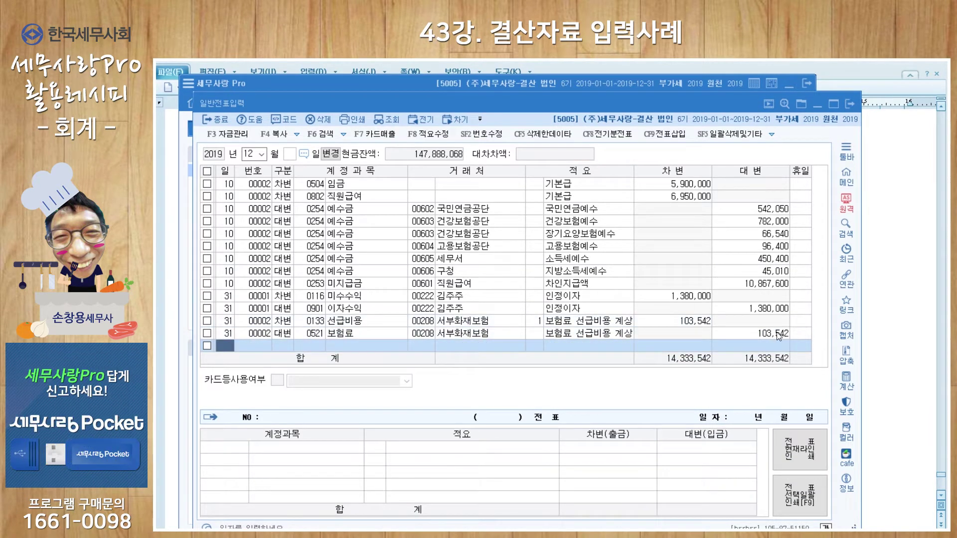
# Set the December 31 insurance expense (0521 보험료) line back to a debit (차변) entry of -103,542
pyautogui.click(745, 333)
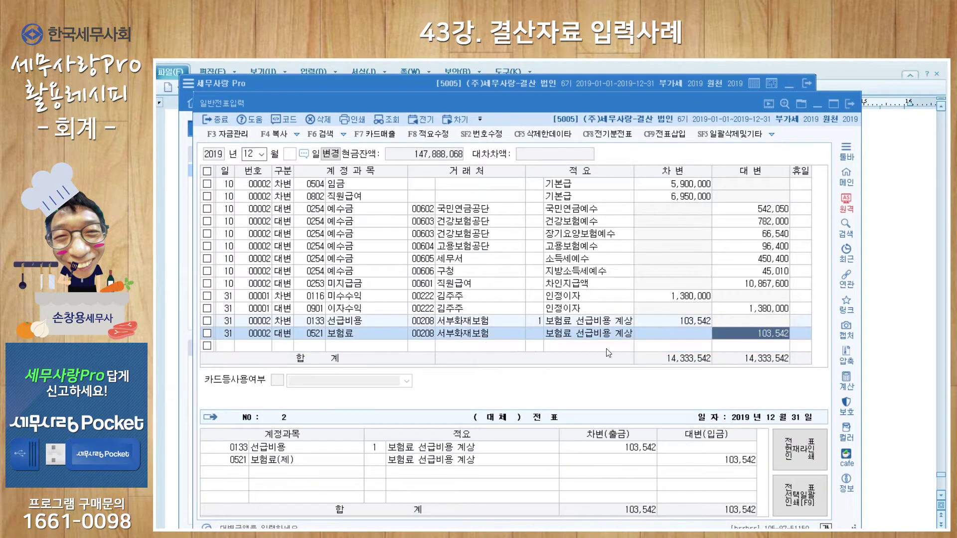
pyautogui.click(315, 334)
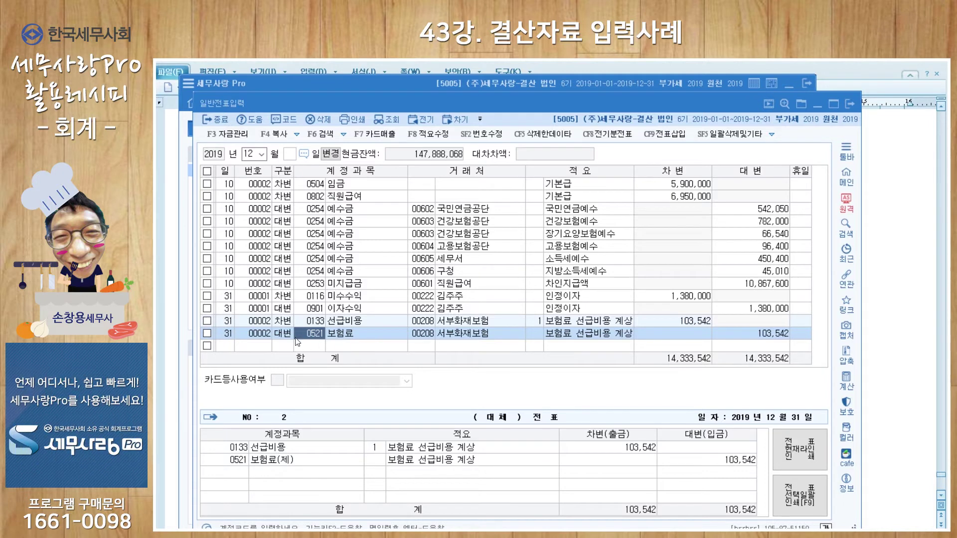
pyautogui.click(285, 336)
pyautogui.write('3')
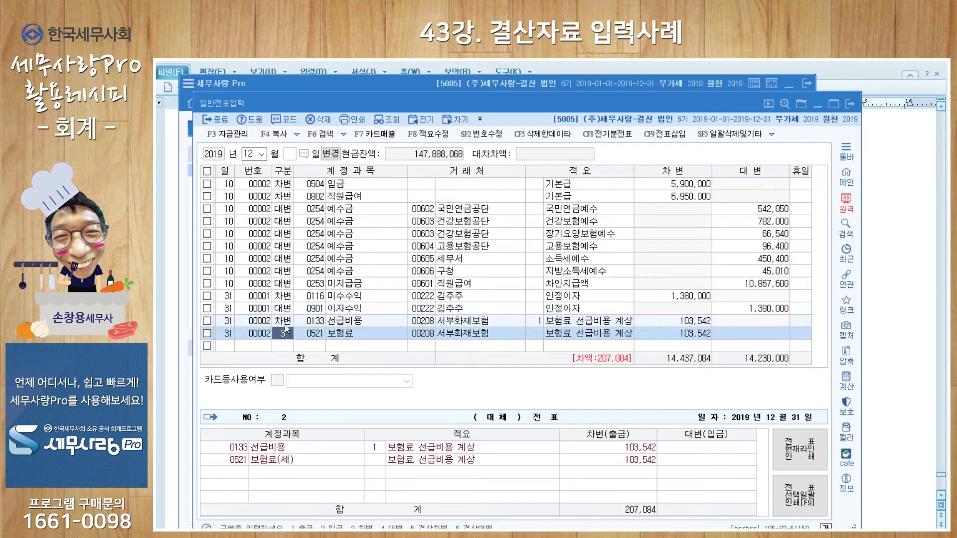
pyautogui.press('Return')
pyautogui.press('Return')
pyautogui.press('Return')
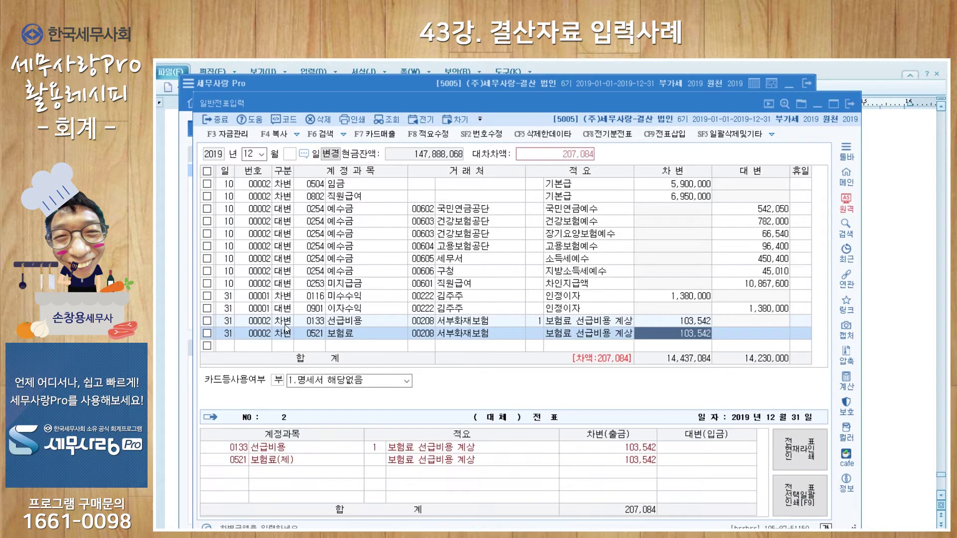
pyautogui.write('-1')
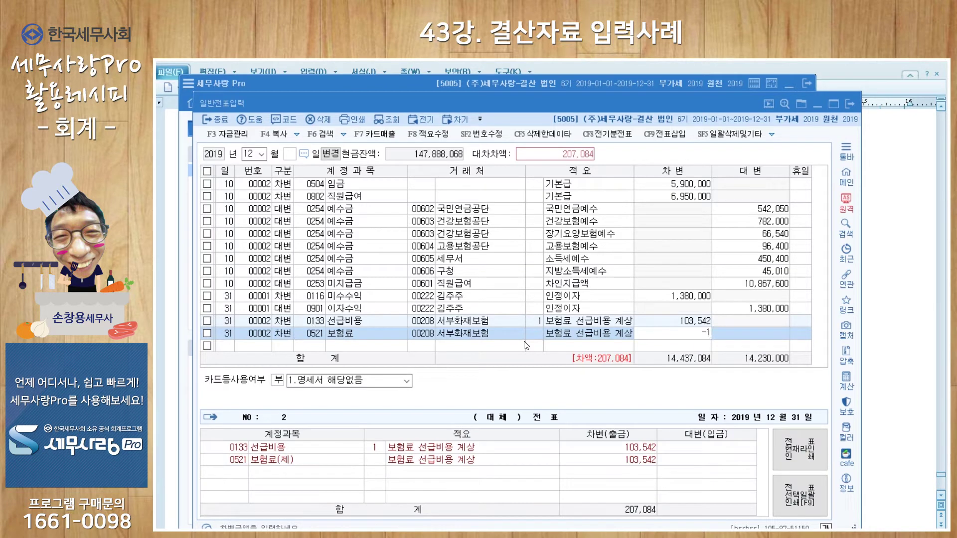
pyautogui.write('03,542')
pyautogui.press('Return')
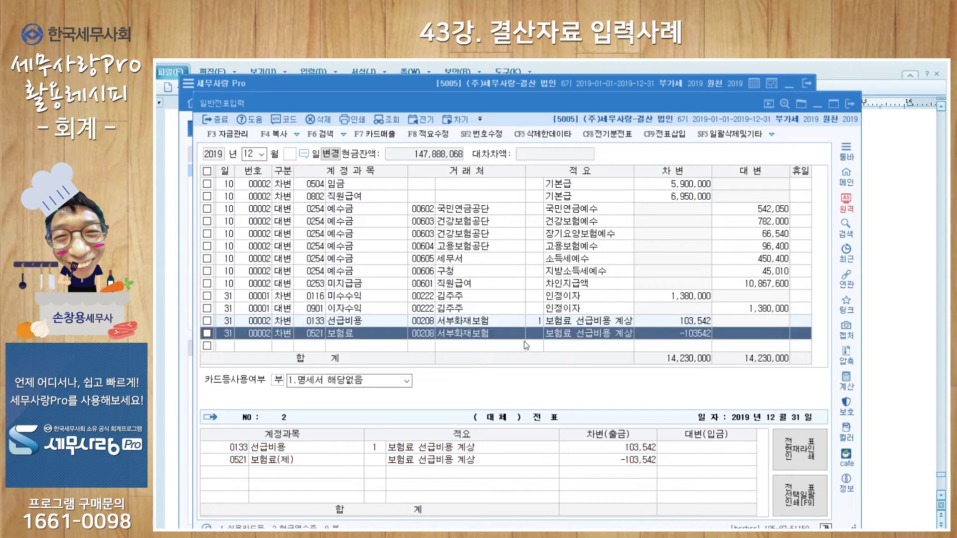
pyautogui.click(510, 344)
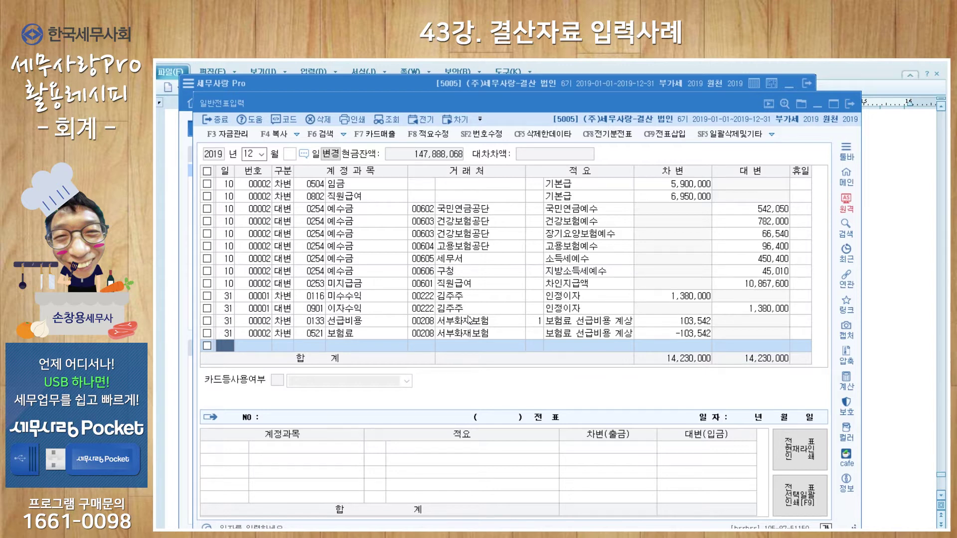
# Review the December 31 accrued income (미수수익) and interest income (이자수익) entry, and close the voucher screen
pyautogui.click(663, 299)
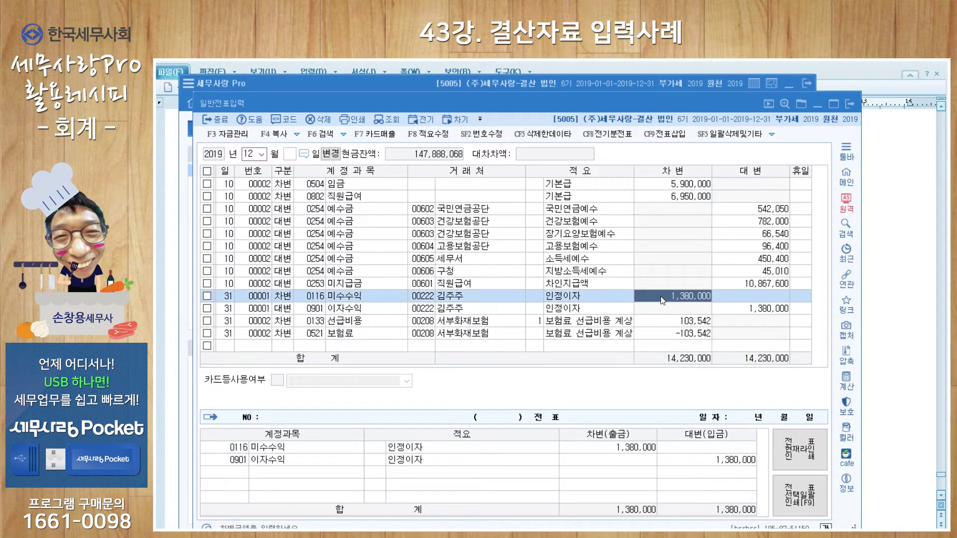
pyautogui.click(359, 312)
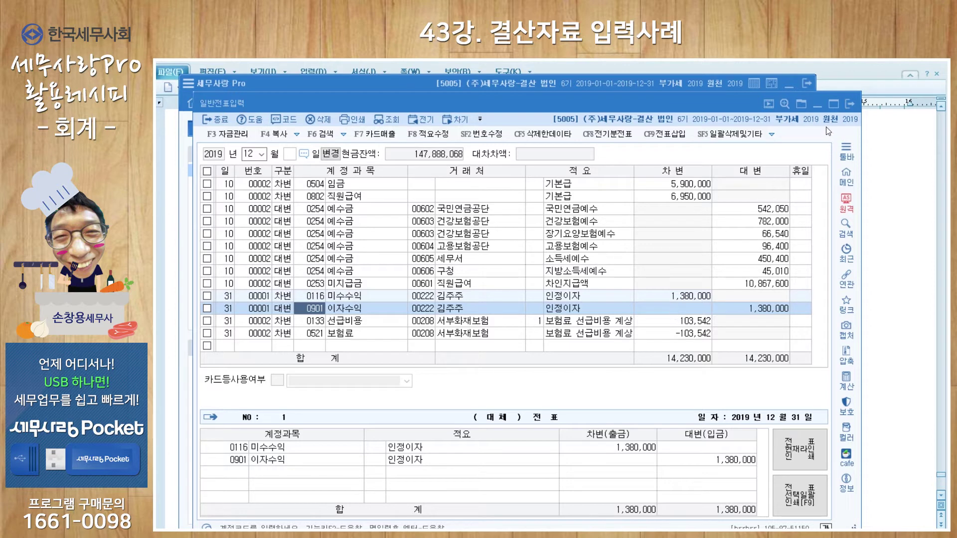
pyautogui.click(852, 104)
# Open 결산자료입력 for January through December 2019 without loading the previously entered data
pyautogui.click(684, 171)
pyautogui.write('01')
pyautogui.press('Return')
pyautogui.write('12')
pyautogui.press('Return')
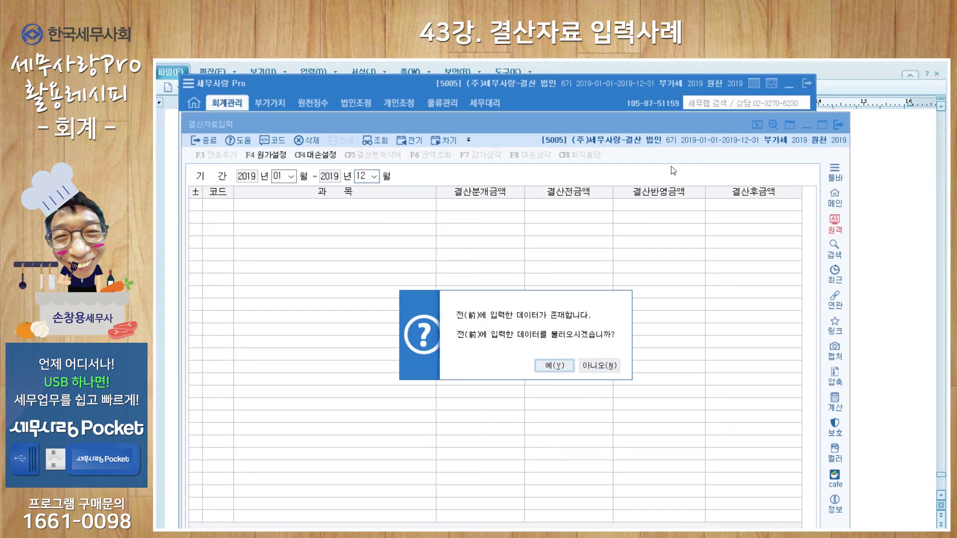
pyautogui.click(598, 366)
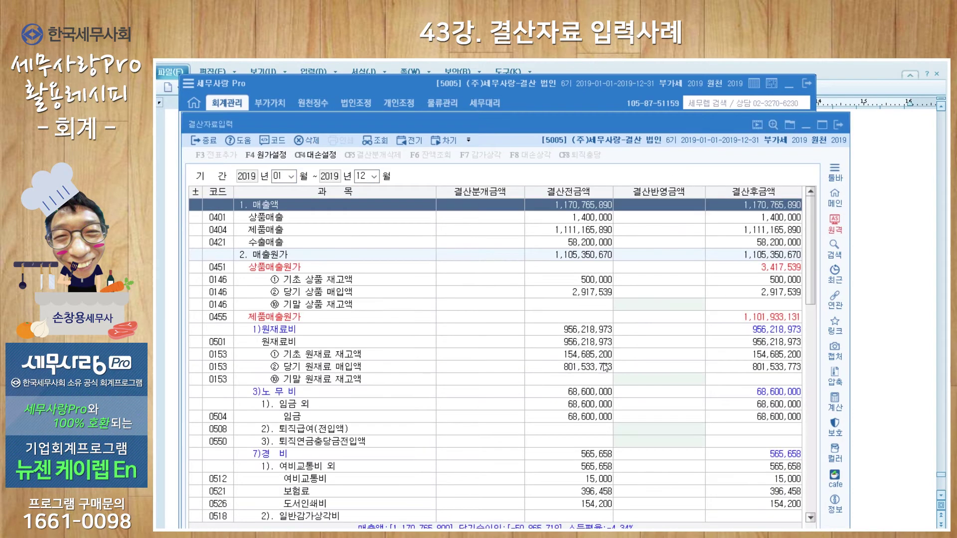
pyautogui.moveTo(598, 125); pyautogui.dragTo(583, 88)
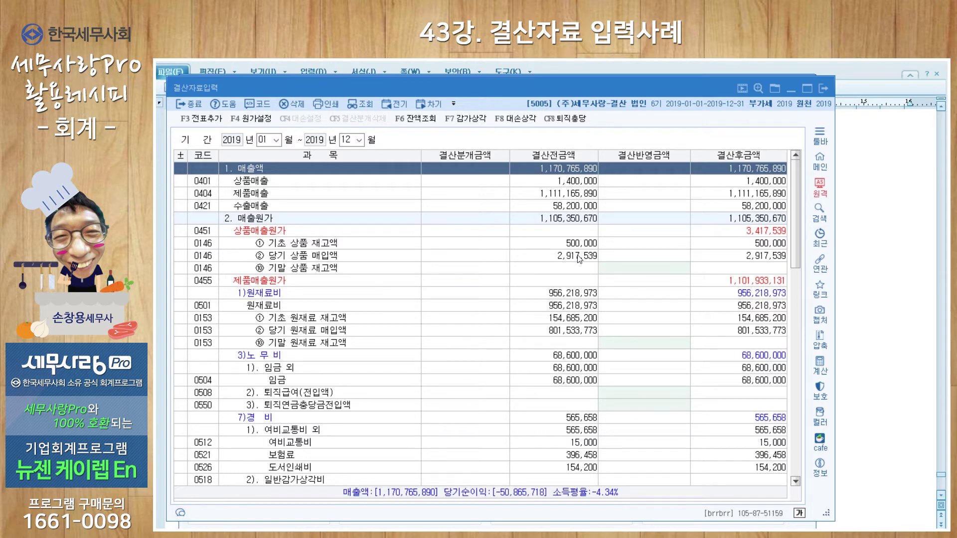
# Run the depreciation (감가상각) calculation and reflect its amounts in the closing data
pyautogui.click(467, 118)
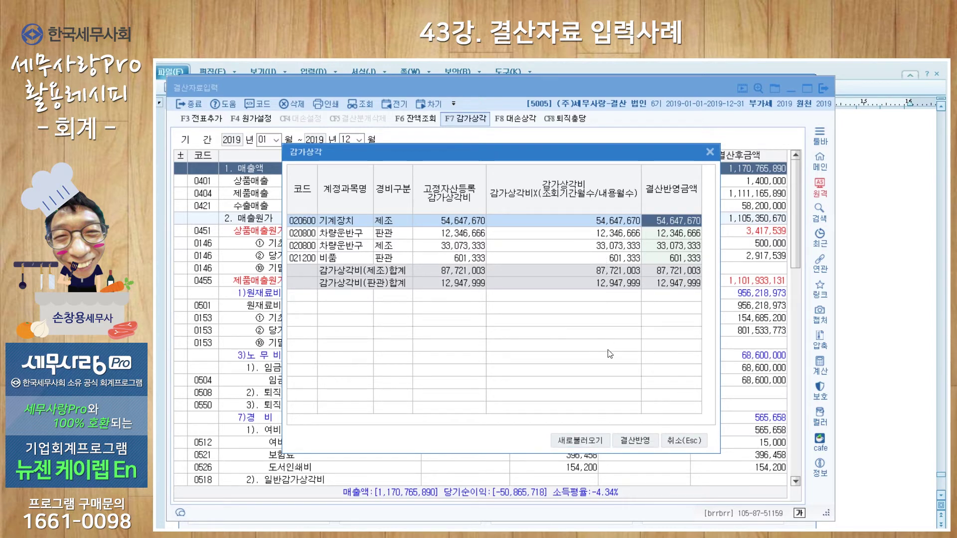
pyautogui.click(631, 441)
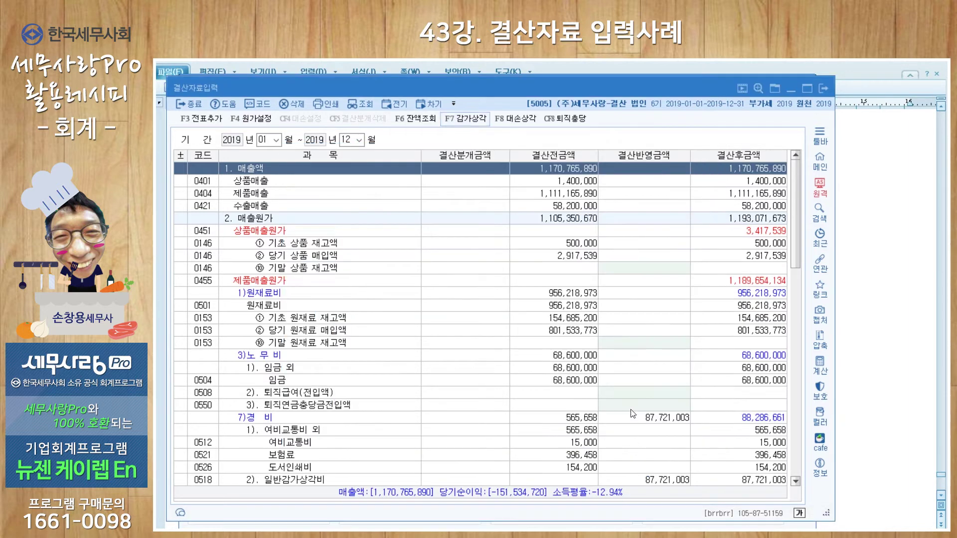
pyautogui.moveTo(795, 249)
pyautogui.mouseDown()
pyautogui.moveTo(803, 354)
pyautogui.moveTo(802, 254)
pyautogui.mouseUp()
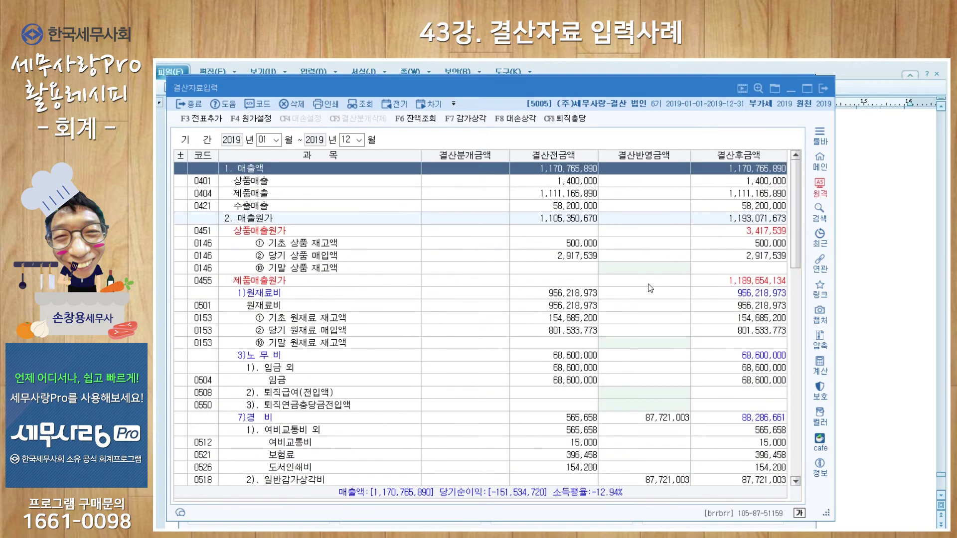
# Run the bad debt (대손상각) calculation without applying the saved data, and reflect its amounts in the closing data
pyautogui.click(518, 119)
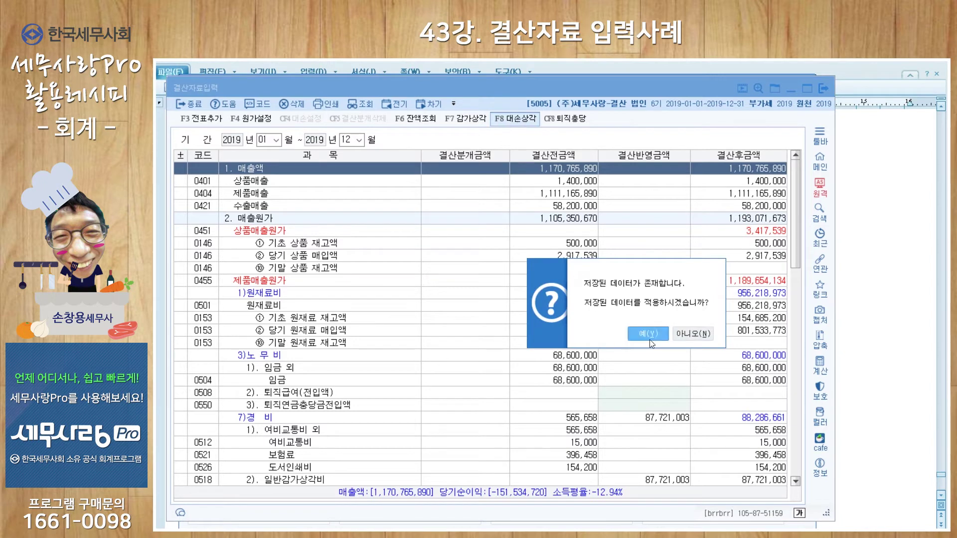
pyautogui.click(696, 335)
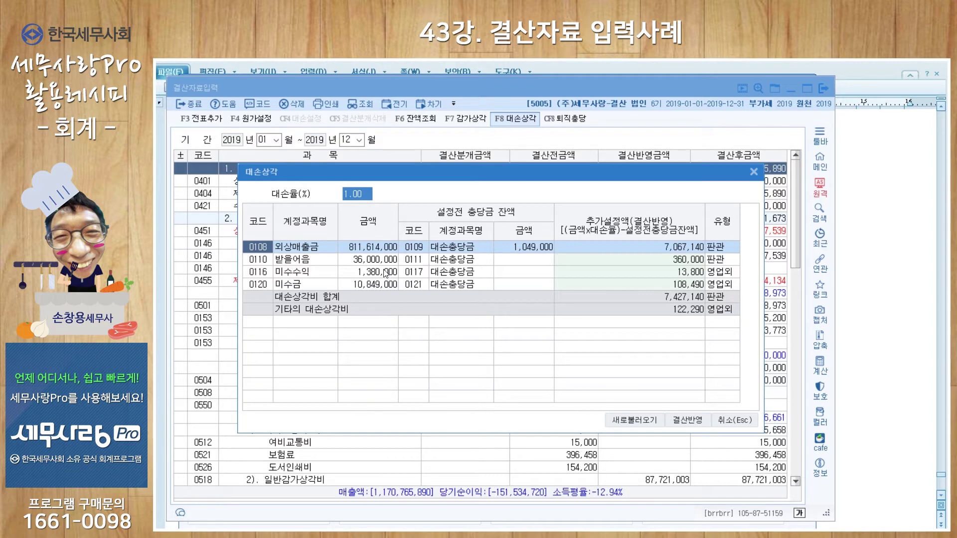
pyautogui.click(685, 419)
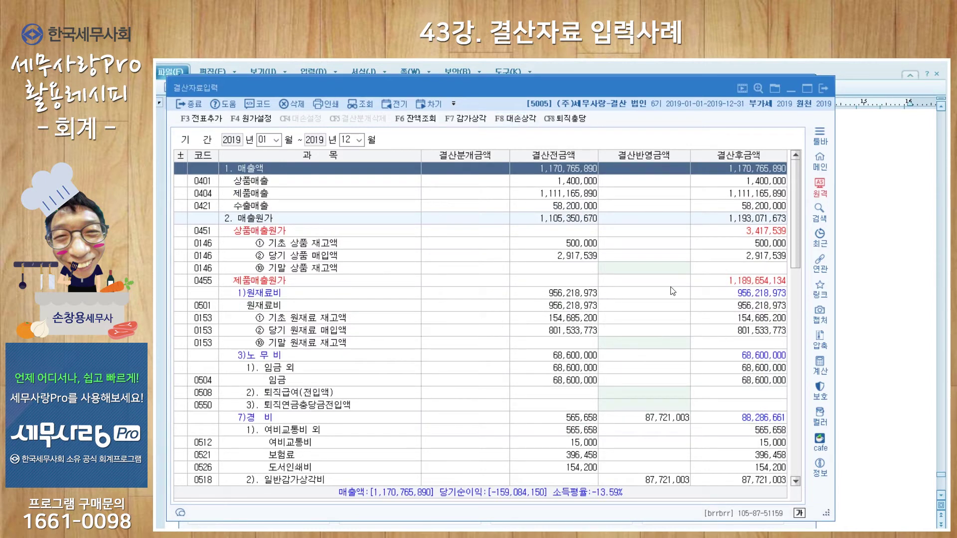
# Enter closing adjustment amounts of 1,750,000 for ending merchandise (기말 상품 재고액) and 85,000,000 for ending raw materials (기말 원재료 재고액)
pyautogui.click(667, 269)
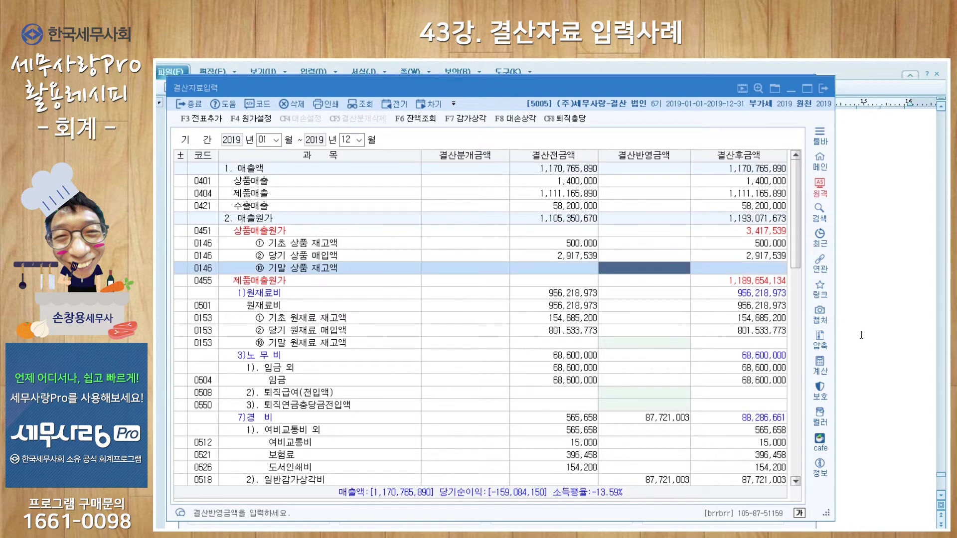
pyautogui.write('1750000')
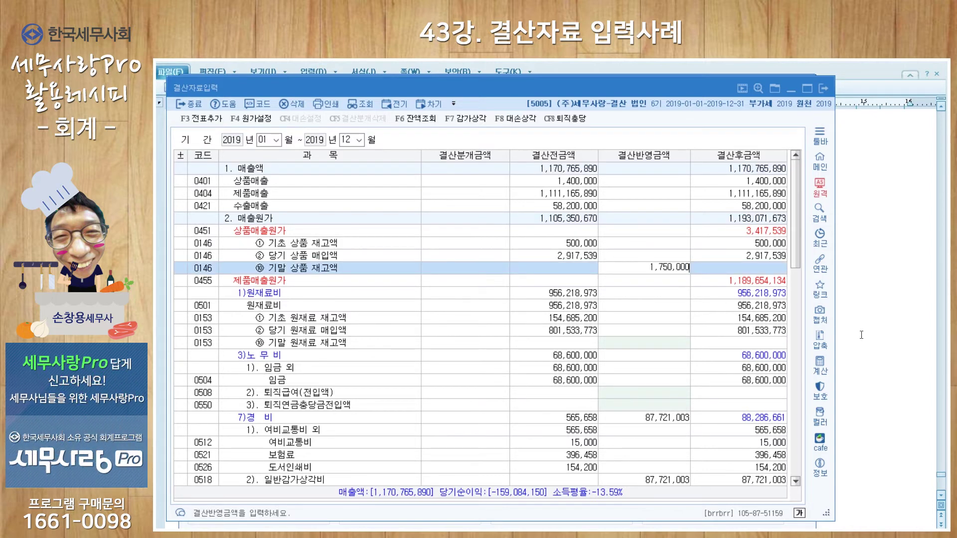
pyautogui.press('Return')
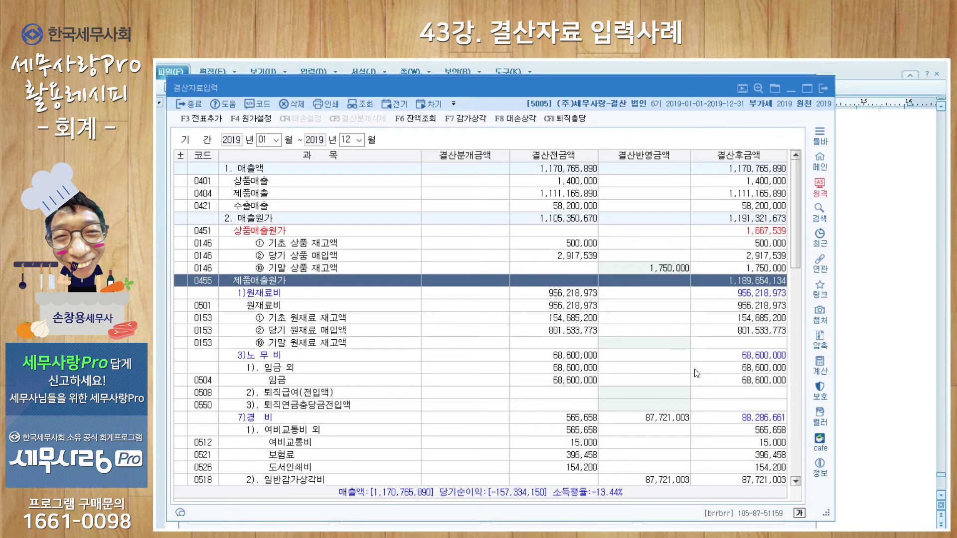
pyautogui.click(673, 343)
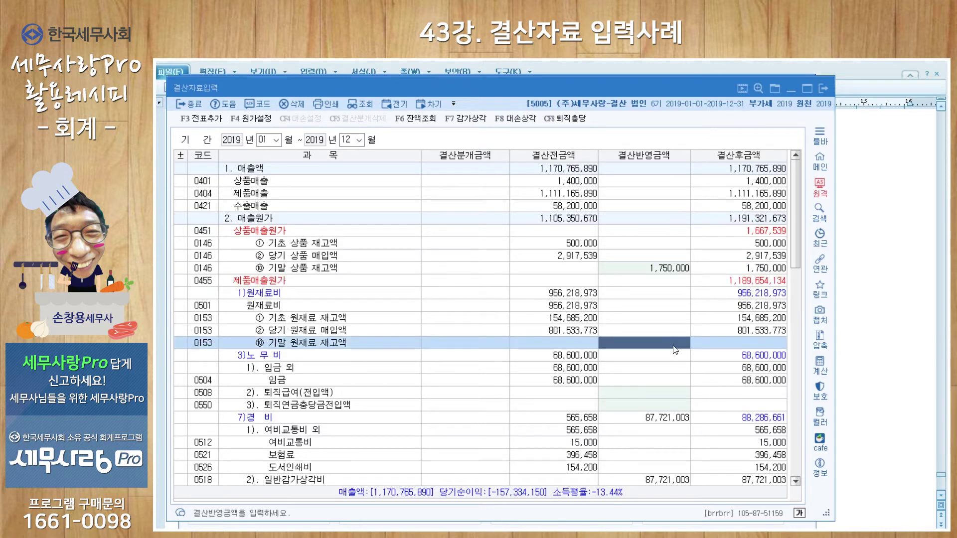
pyautogui.write('85000000')
pyautogui.press('Return')
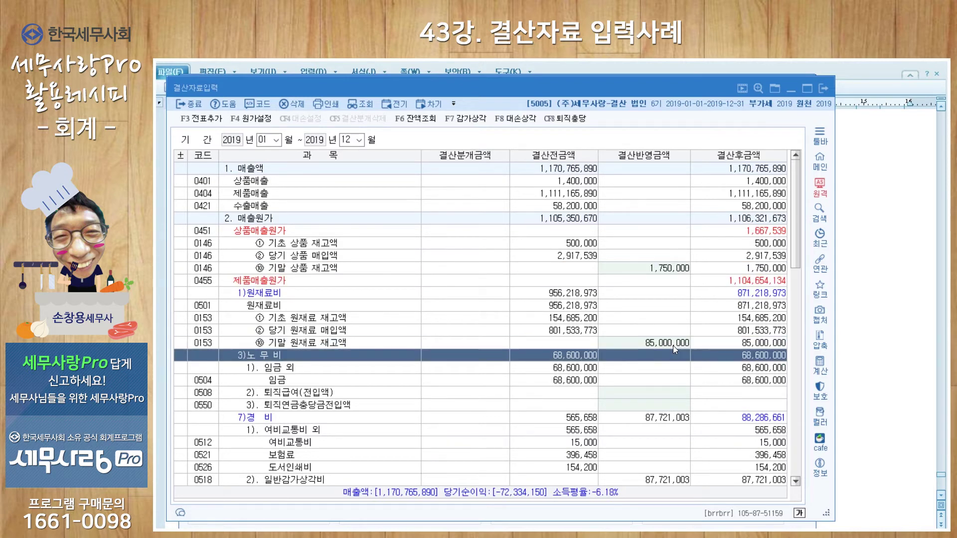
# Enter closing adjustment amounts of 30,000,000 for ending work in process (기말 재공품 재고액) and 150,000,000 for ending finished goods (기말 제품 재고액)
pyautogui.scroll(-4, 648, 355)
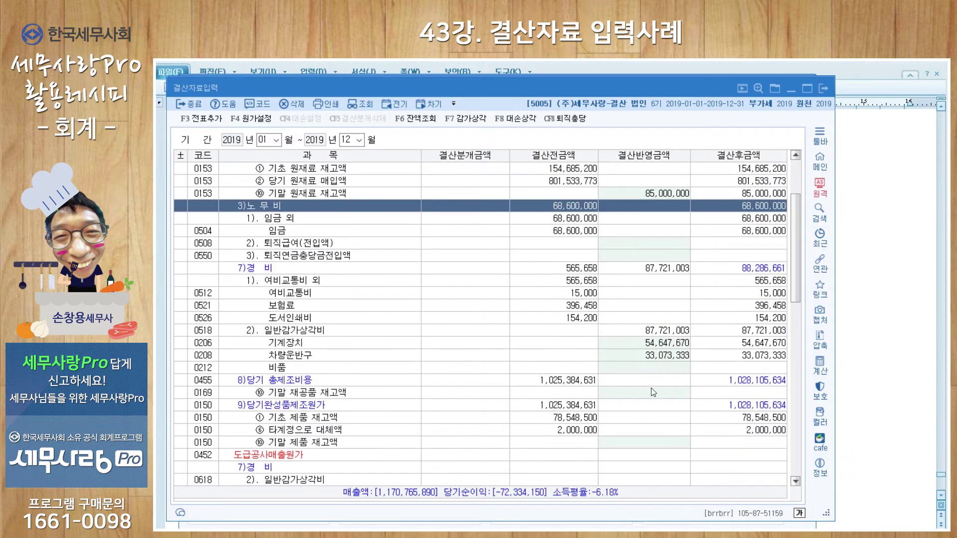
pyautogui.click(652, 394)
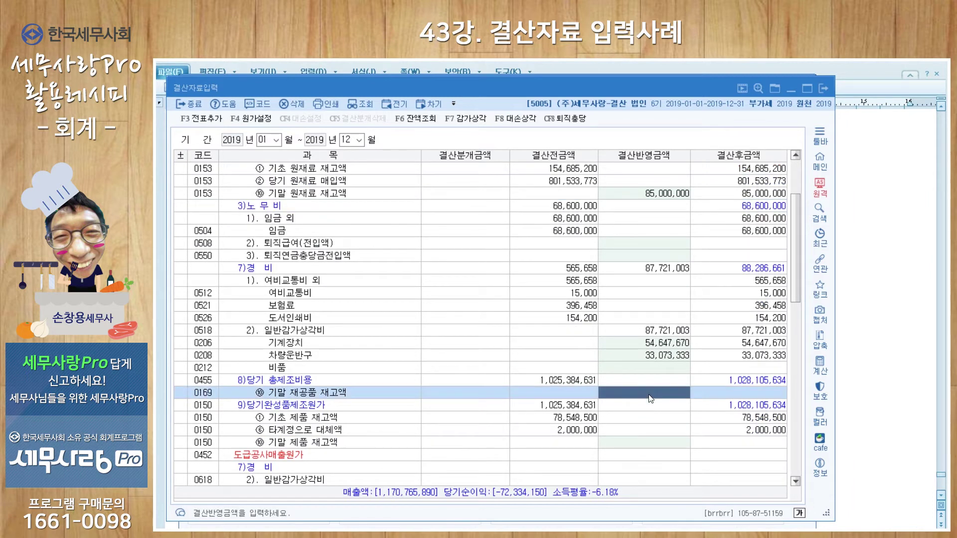
pyautogui.write('30000000')
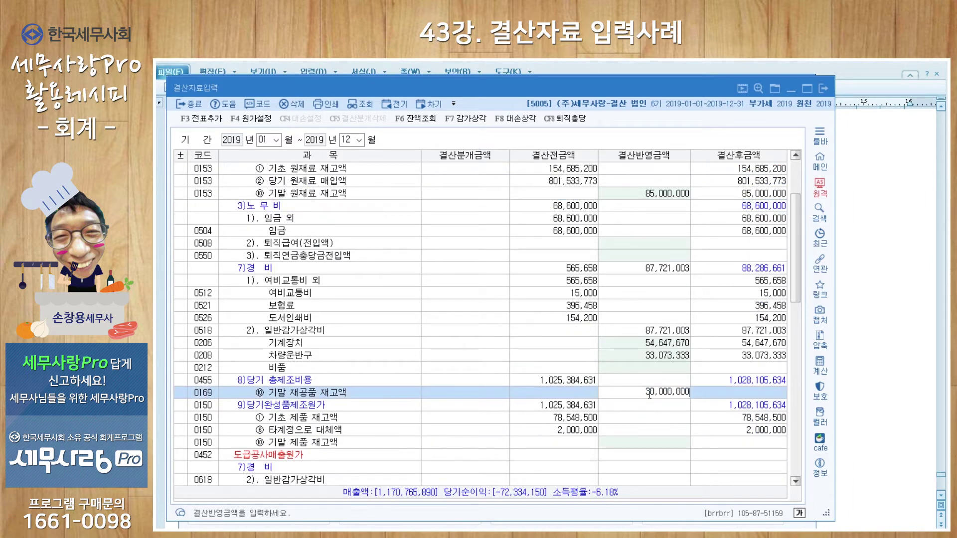
pyautogui.press('Return')
pyautogui.click(642, 443)
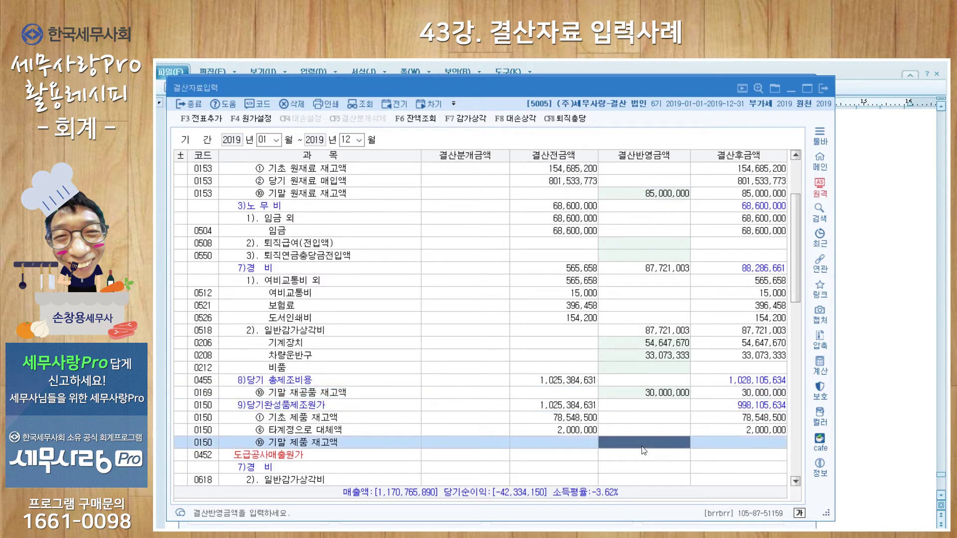
pyautogui.write('150000000')
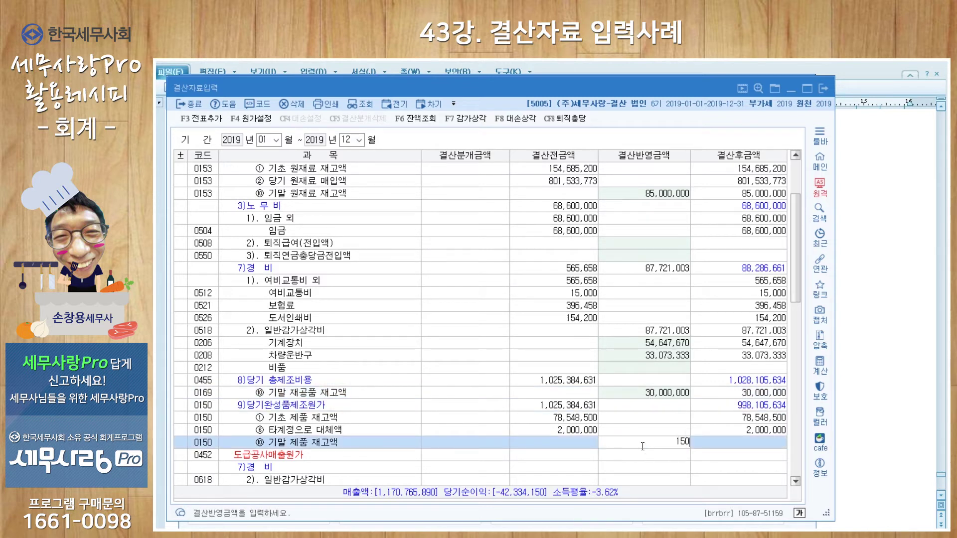
pyautogui.press('Return')
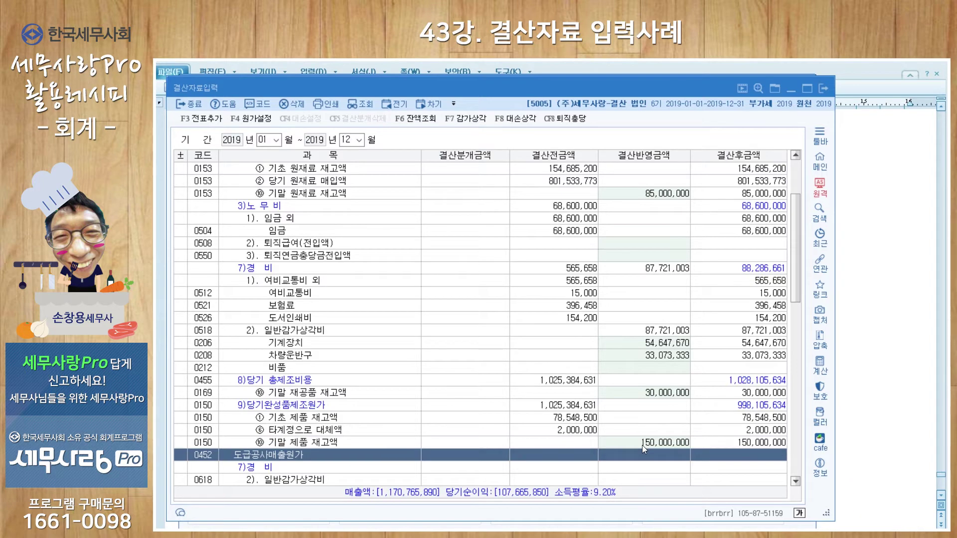
# Under 법인세등, enter closing adjustment amounts of 448,000 for prepaid tax (선납세금) and 11,085,181 for the additional accrual (추가계상액)
pyautogui.scroll(-1, 645, 443)
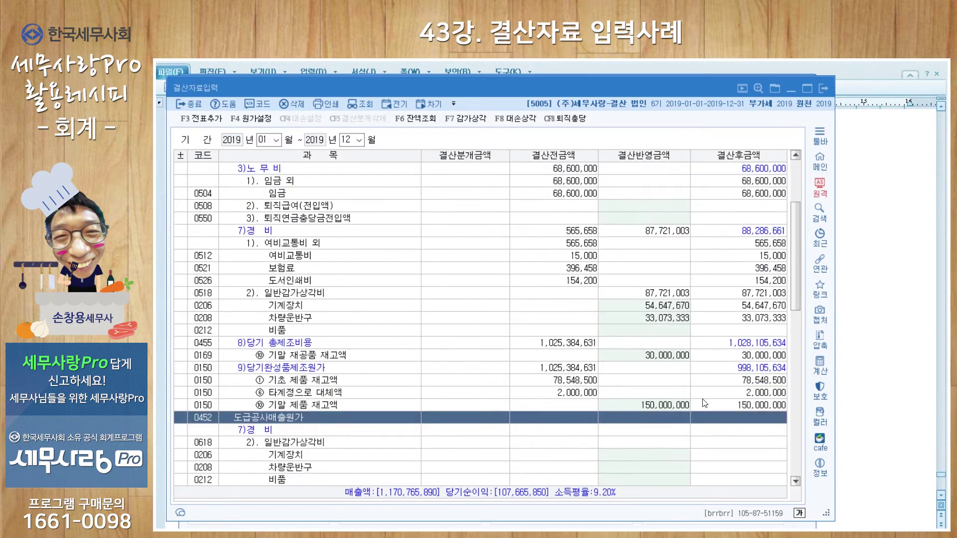
pyautogui.moveTo(793, 294); pyautogui.dragTo(798, 488)
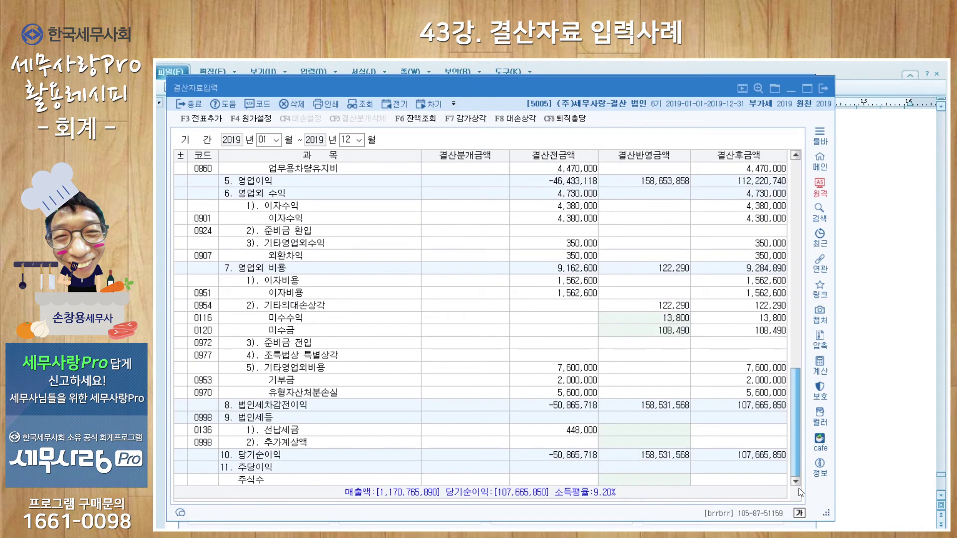
pyautogui.click(708, 431)
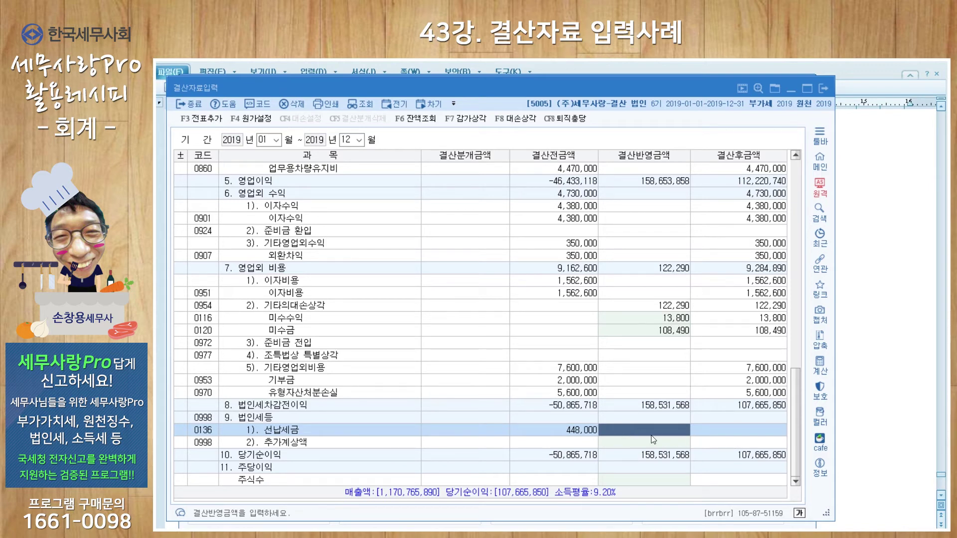
pyautogui.write('4480000')
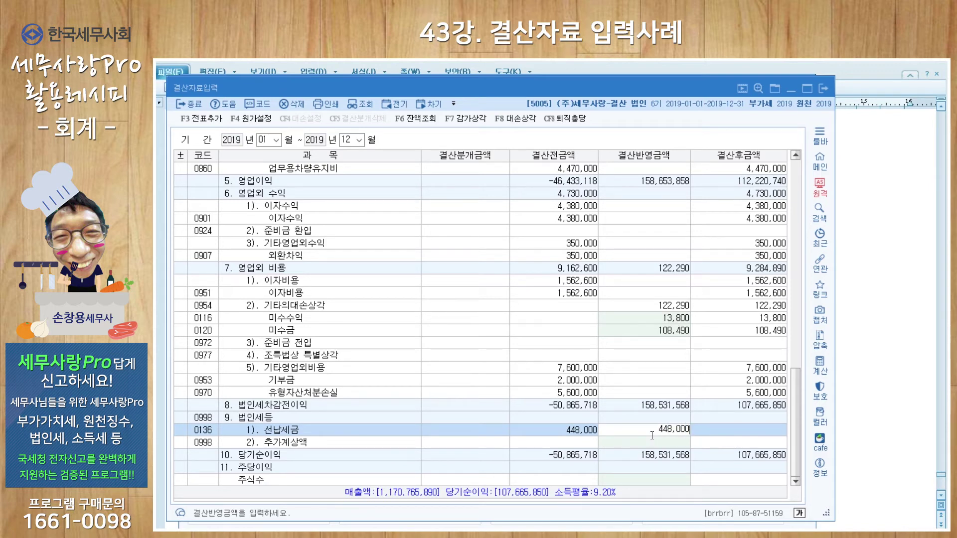
pyautogui.press('Return')
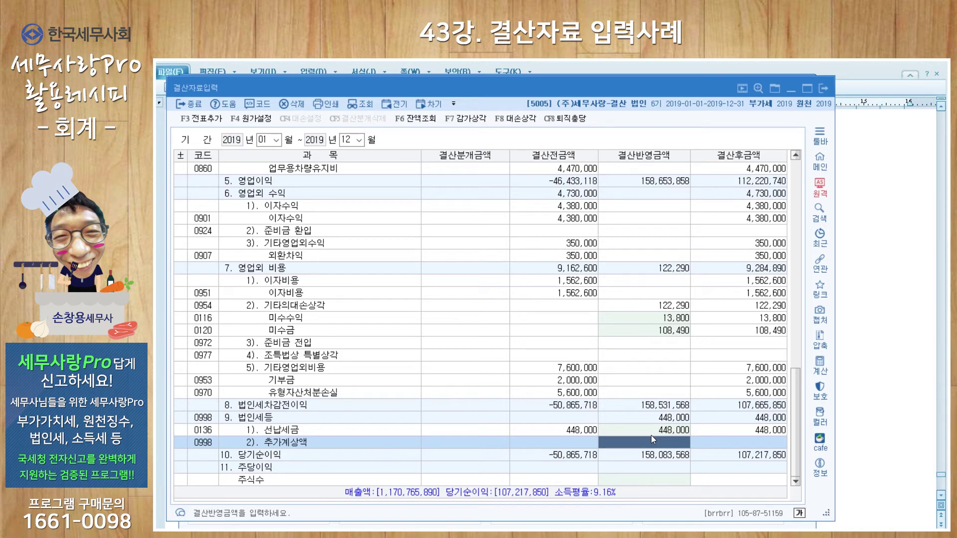
pyautogui.write('11,08')
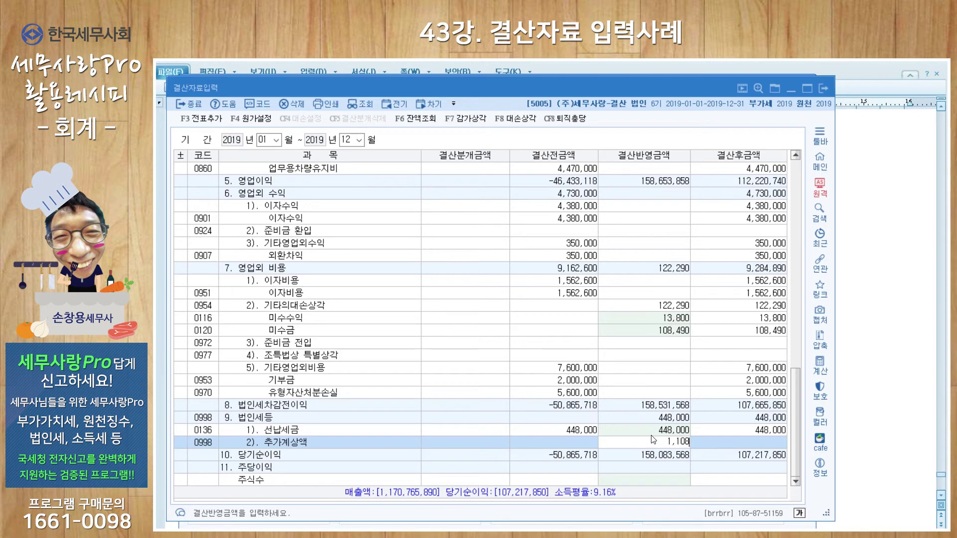
pyautogui.write('5,181')
pyautogui.press('Return')
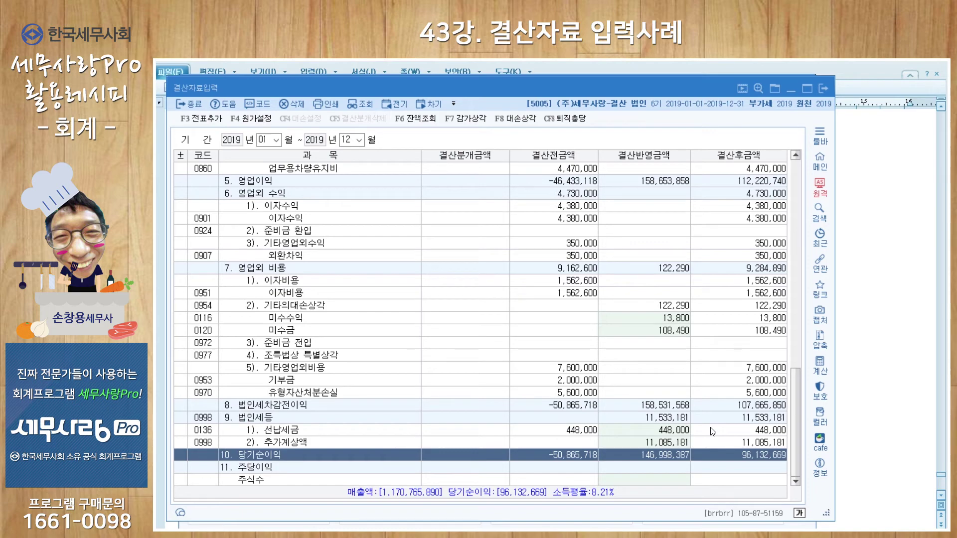
# Generate the automatic closing vouchers from the entered closing data (전표추가) and confirm adding them
pyautogui.moveTo(795, 434); pyautogui.dragTo(795, 225)
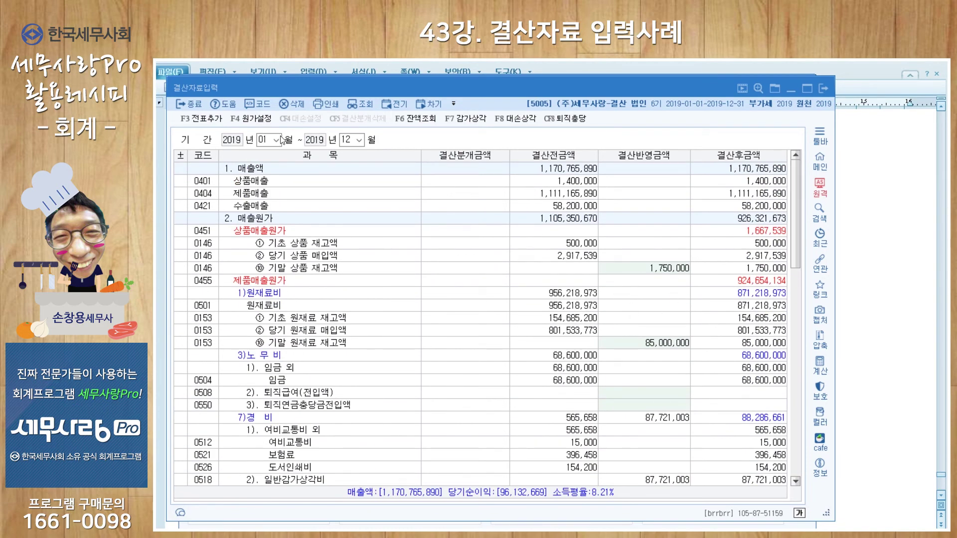
pyautogui.click(198, 120)
pyautogui.click(527, 320)
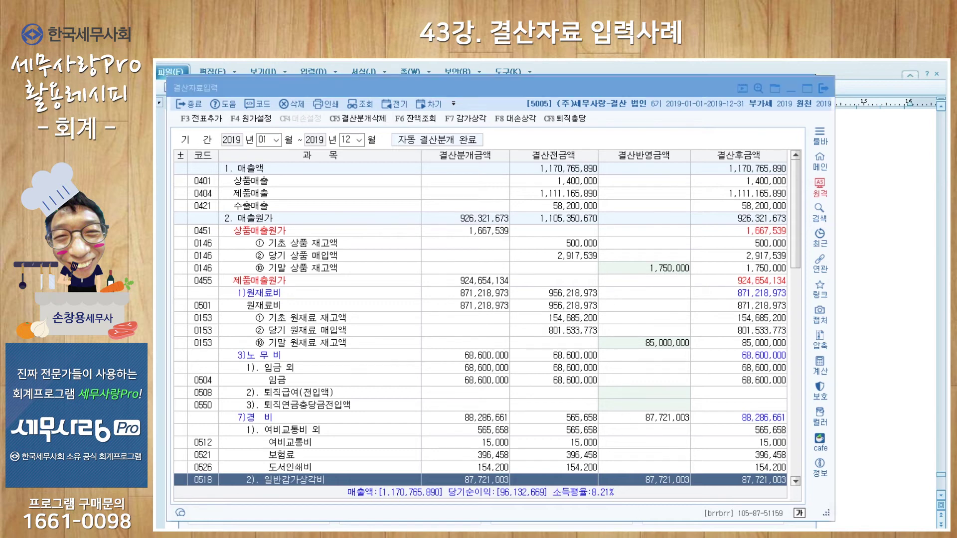
# Open 합계잔액시산표 as of December 31, 2019 and review the account balances through the sales and manufacturing cost sections
pyautogui.press('Escape')
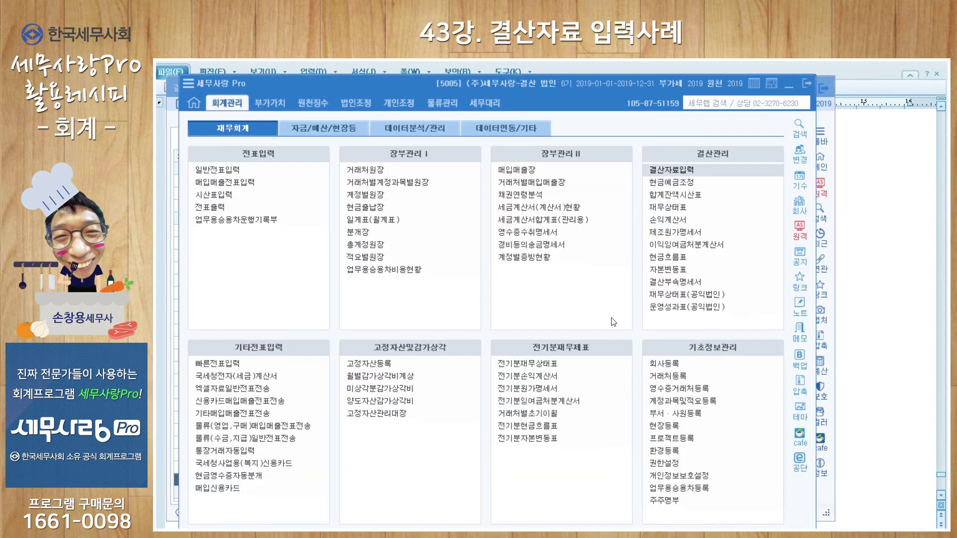
pyautogui.click(690, 232)
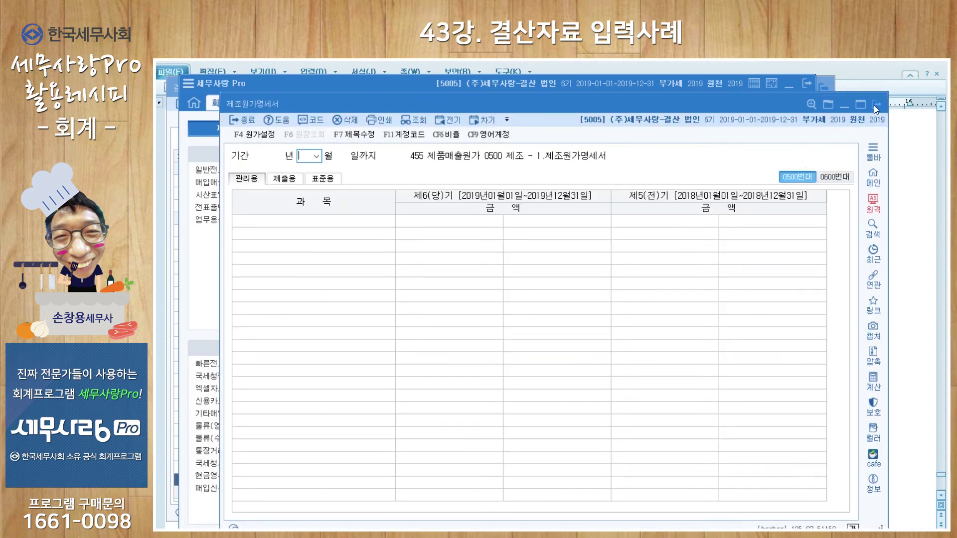
pyautogui.click(874, 105)
pyautogui.click(692, 196)
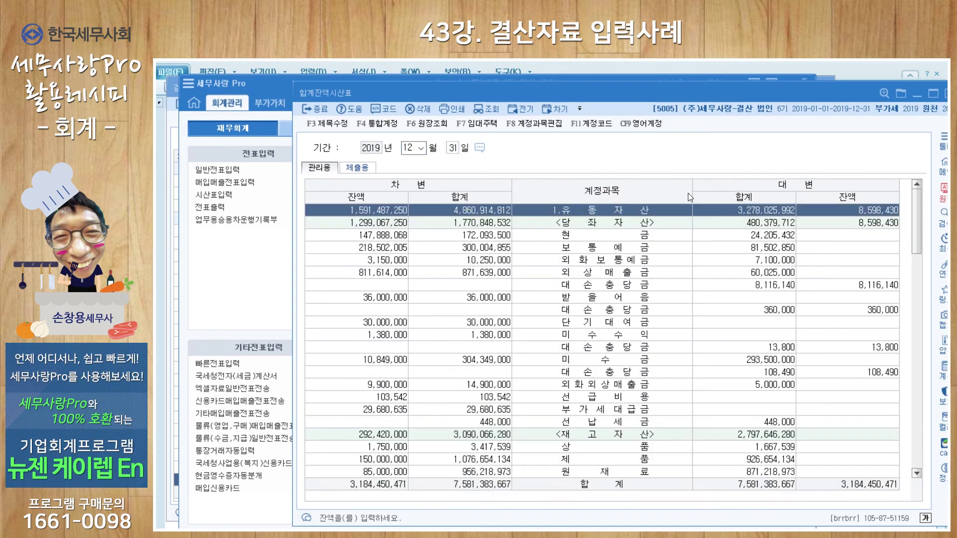
pyautogui.moveTo(662, 96); pyautogui.dragTo(595, 91)
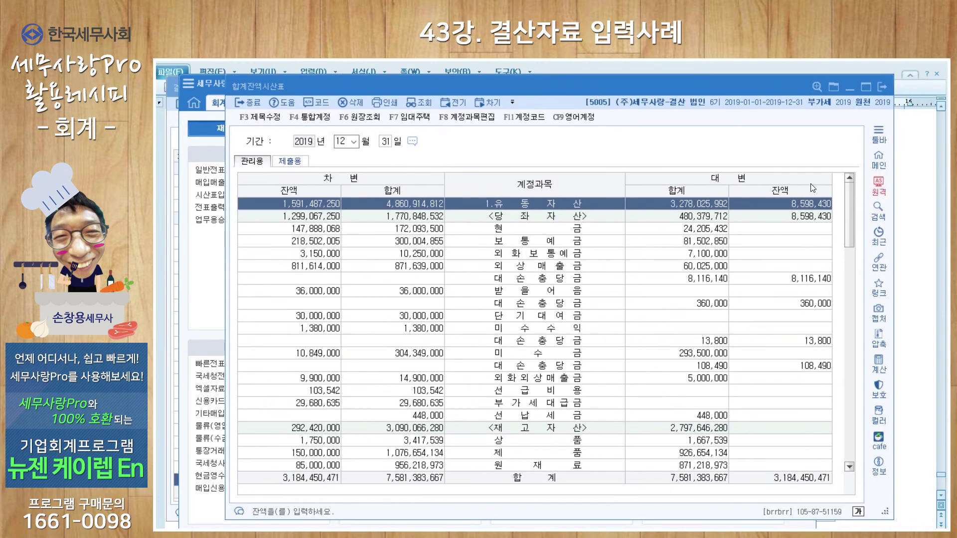
pyautogui.moveTo(851, 197); pyautogui.dragTo(839, 345)
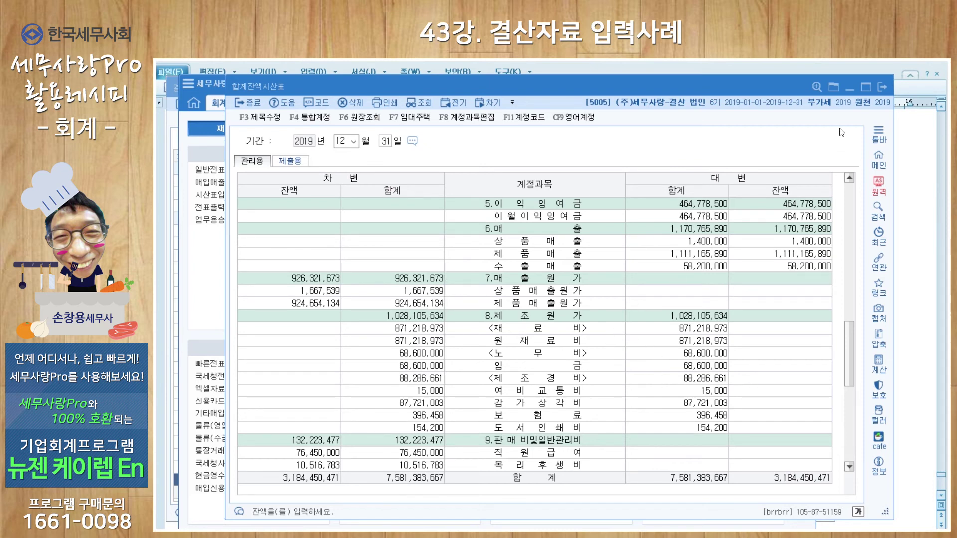
pyautogui.click(878, 87)
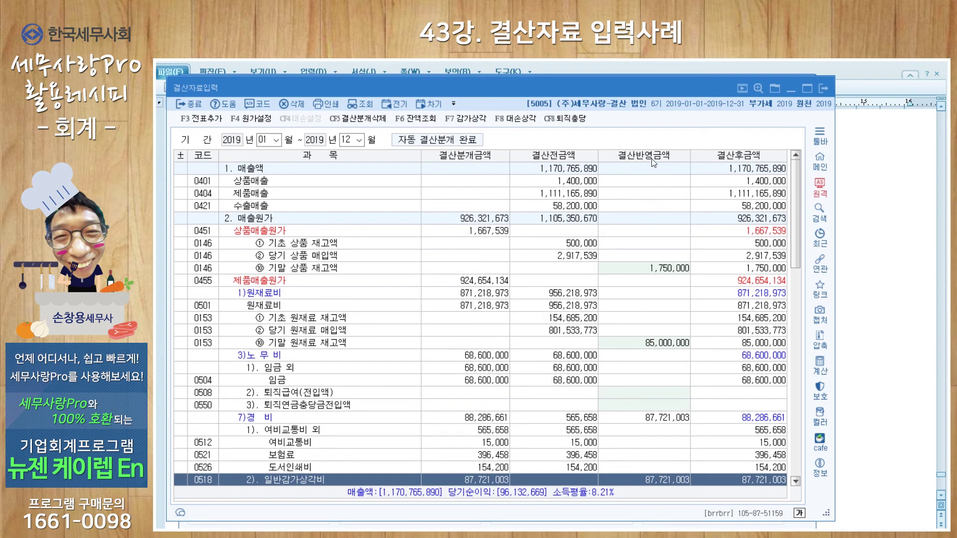
# Leave 결산자료입력 and review the automatic closing entries for December 2019 in 일반전표입력
pyautogui.moveTo(795, 239); pyautogui.dragTo(794, 271)
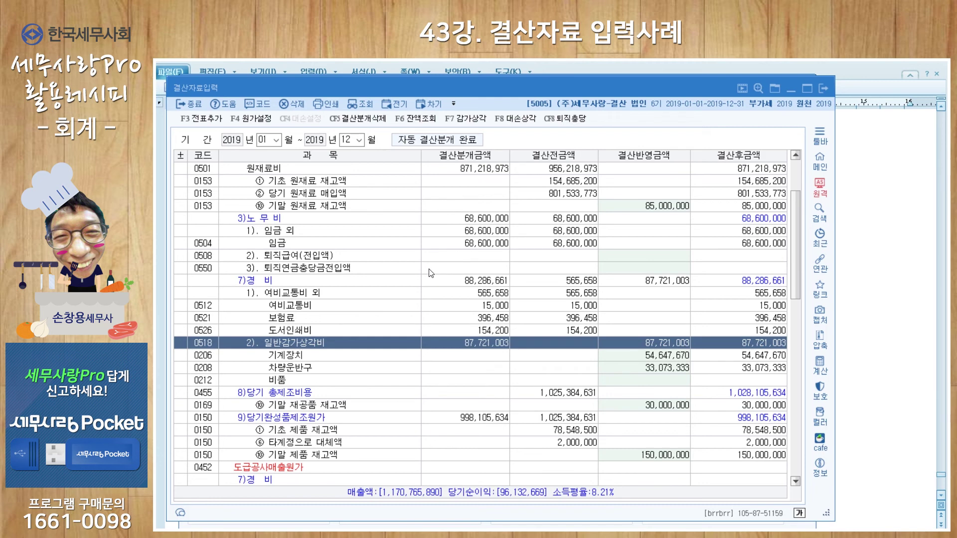
pyautogui.press('Escape')
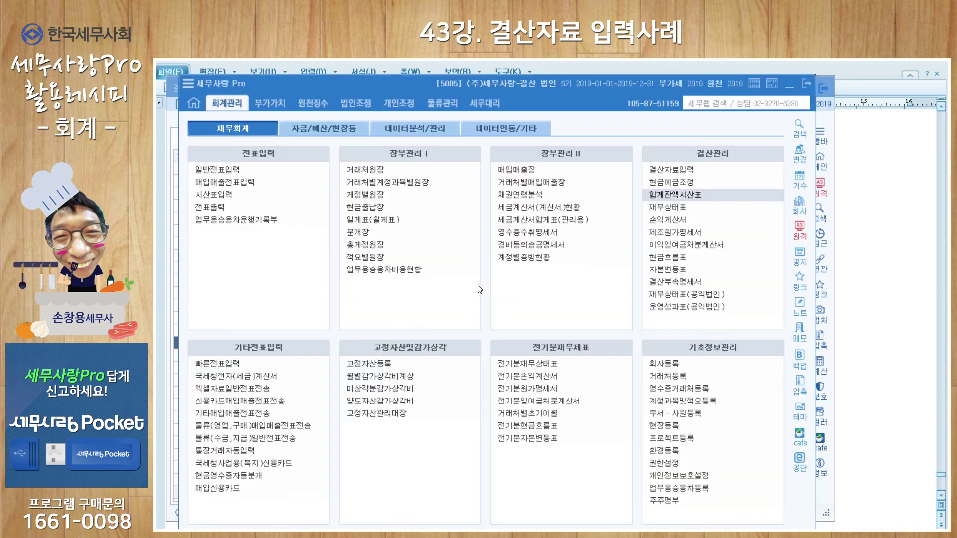
pyautogui.click(233, 169)
pyautogui.write('12')
pyautogui.press('Return')
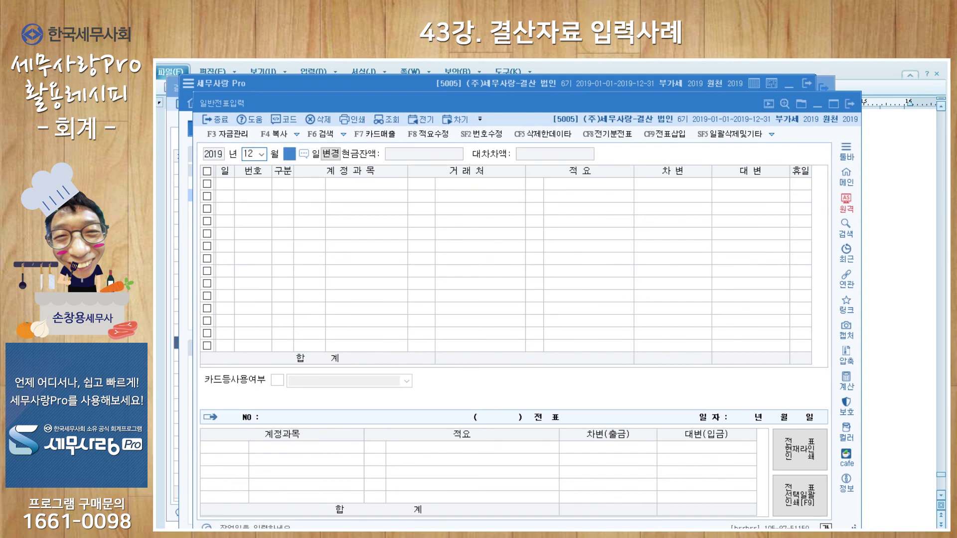
pyautogui.press('Return')
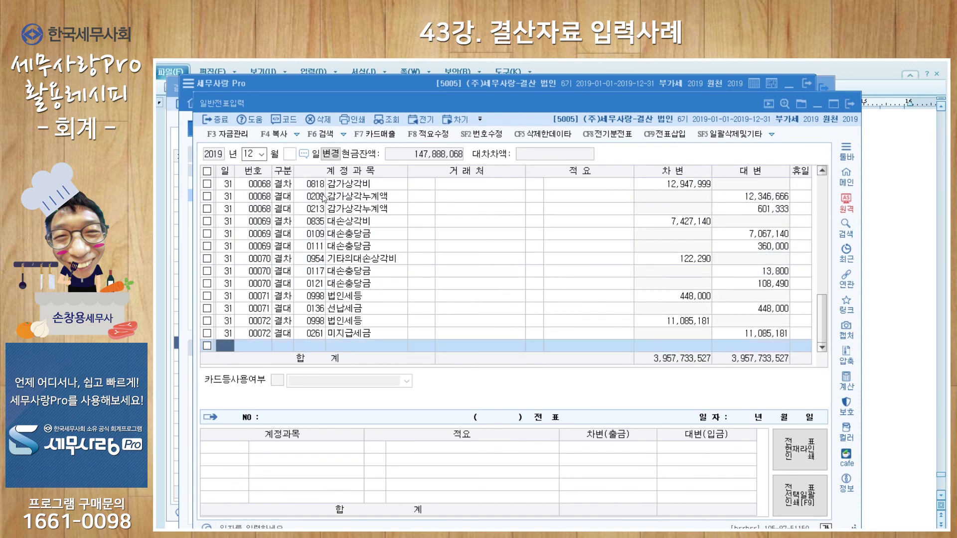
pyautogui.click(356, 284)
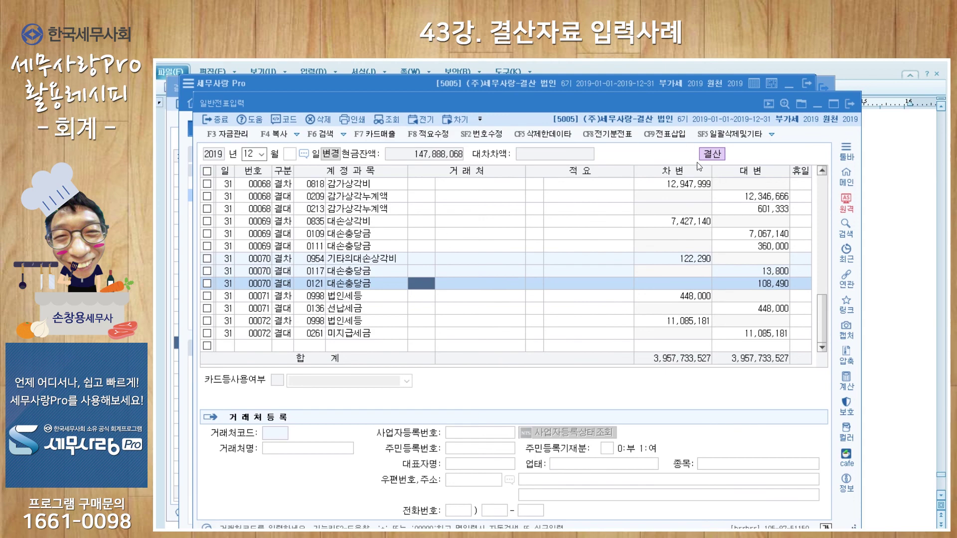
pyautogui.scroll(15, 708, 267)
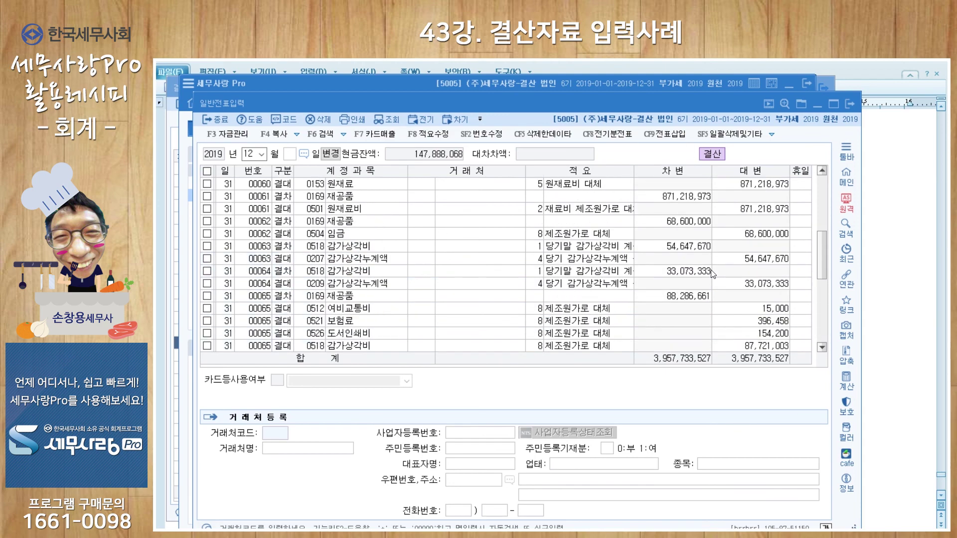
pyautogui.scroll(-5, 713, 274)
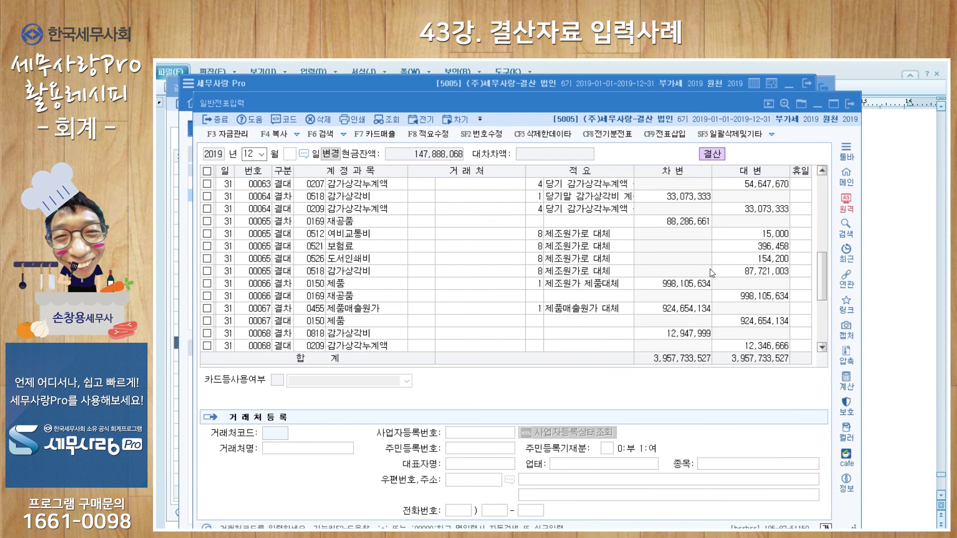